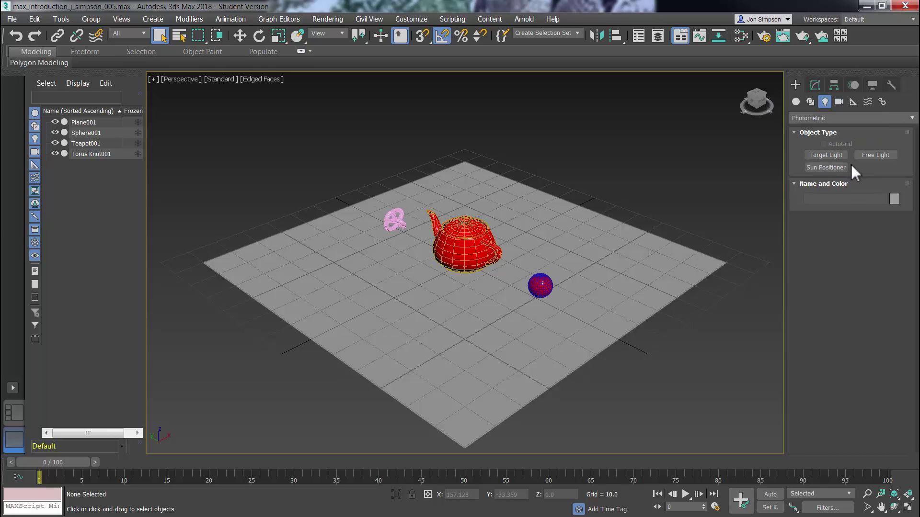
- Compare the Standard and Arnold light types, leaving Standard as the active light category
click(843, 119)
click(826, 141)
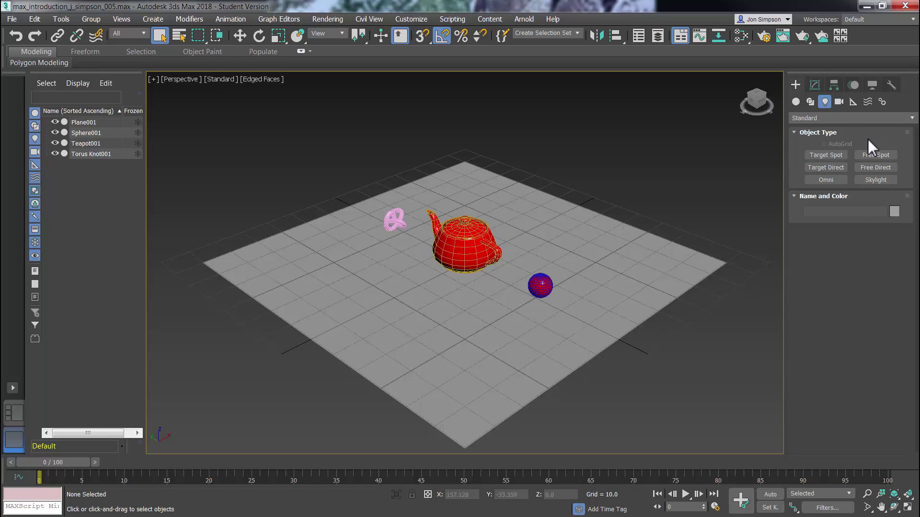
click(842, 120)
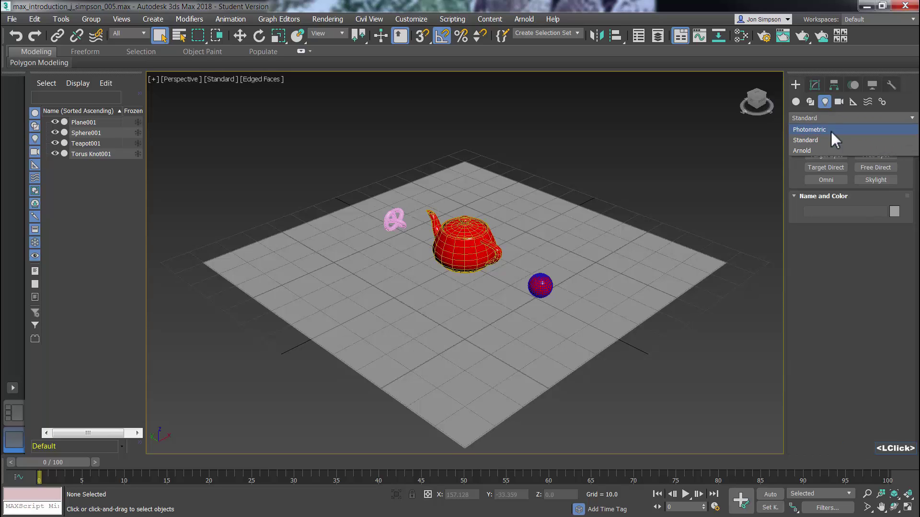
click(809, 149)
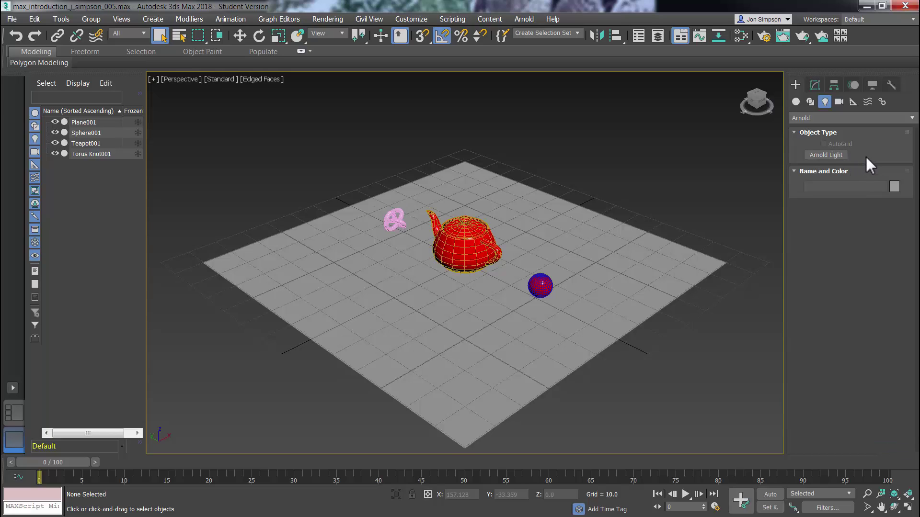
click(841, 117)
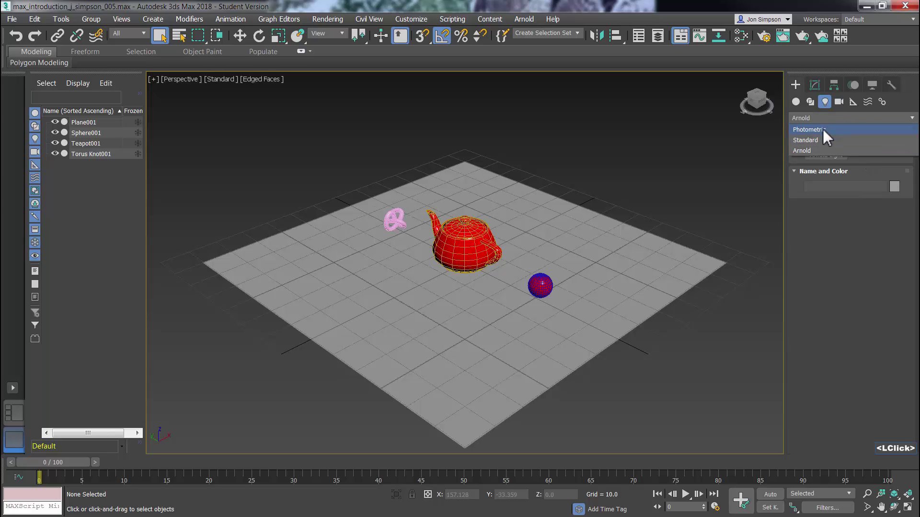
click(820, 141)
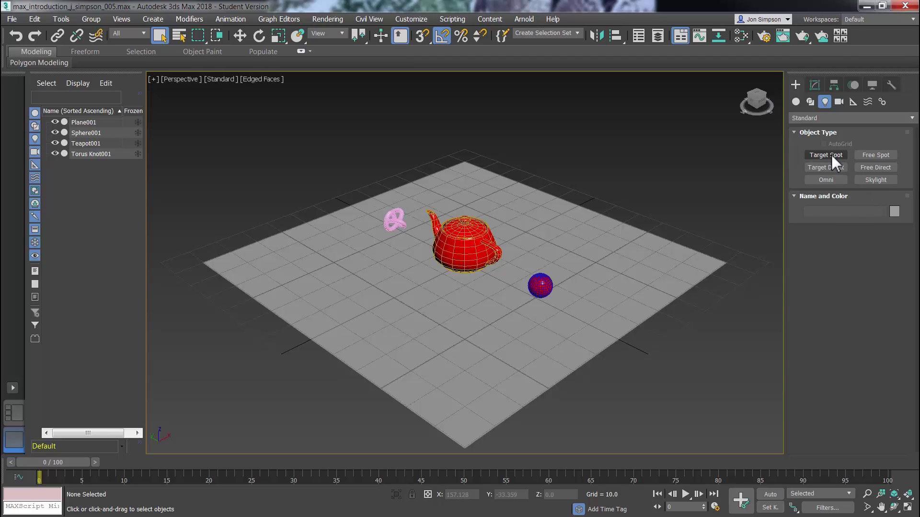
- Place a Skylight on the plane beyond the teapot and open its parameters for modification
click(875, 179)
click(574, 198)
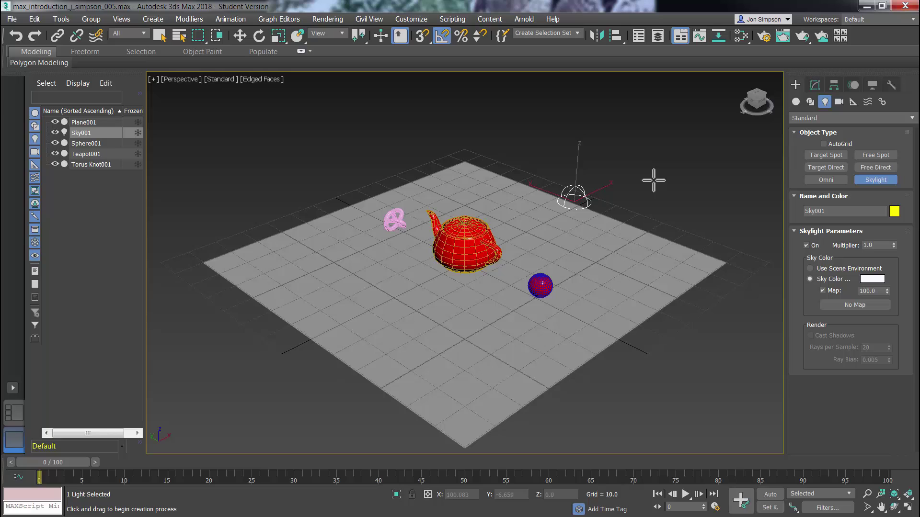
key(Escape)
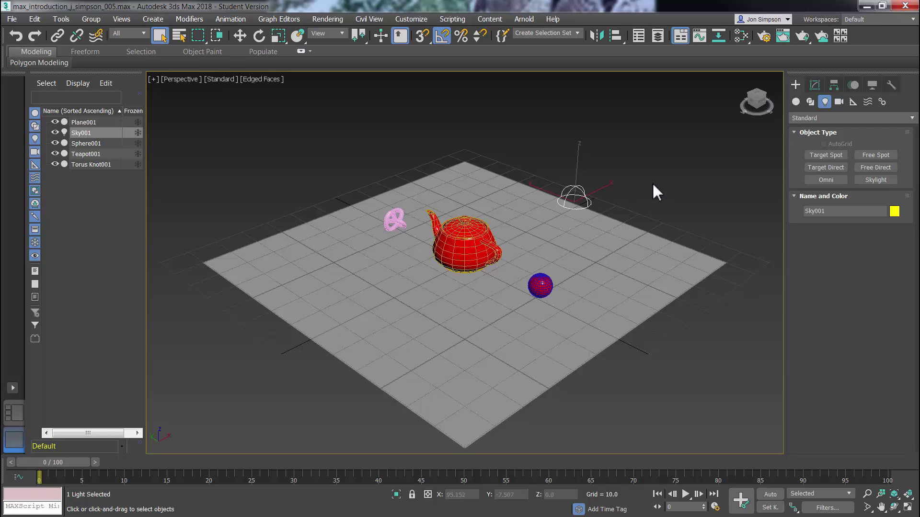
click(814, 85)
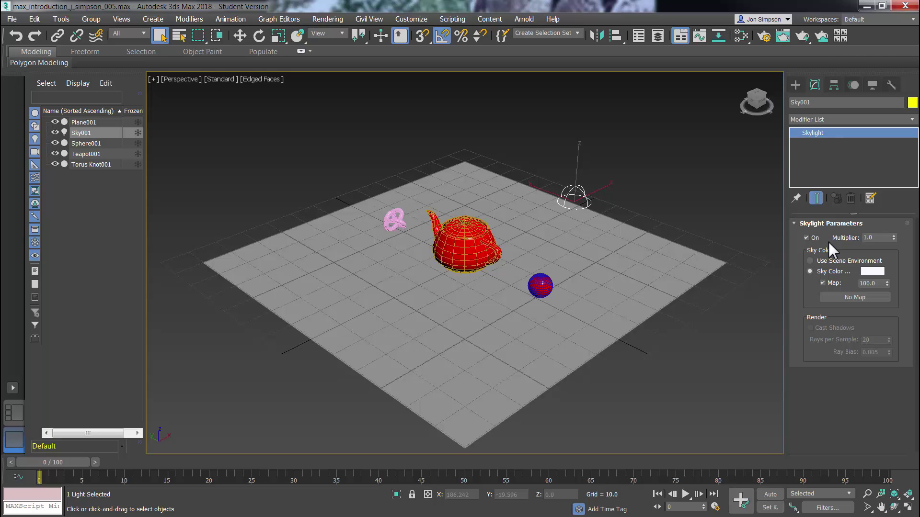
- Try switching the skylight off and on and raising its multiplier to 1.17, and undo the multiplier change
click(812, 238)
click(811, 237)
drag(894, 238, 892, 236)
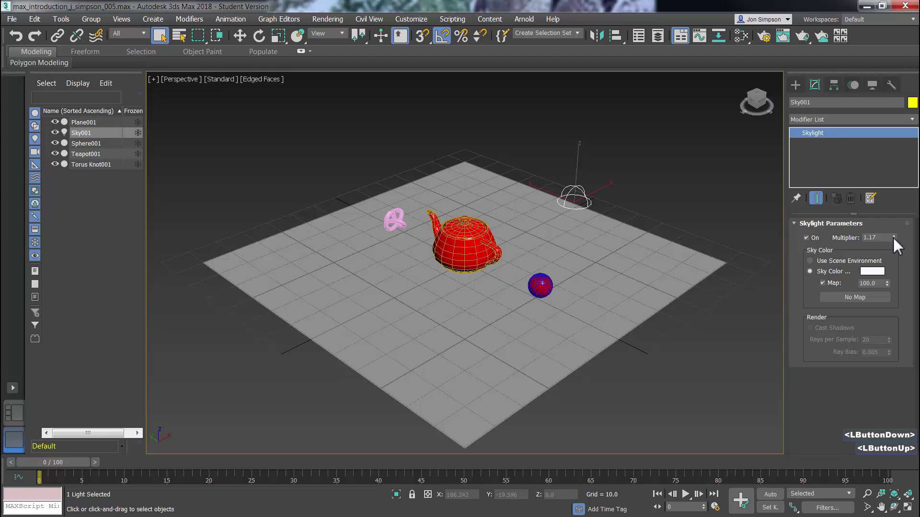
key(ctrl+z)
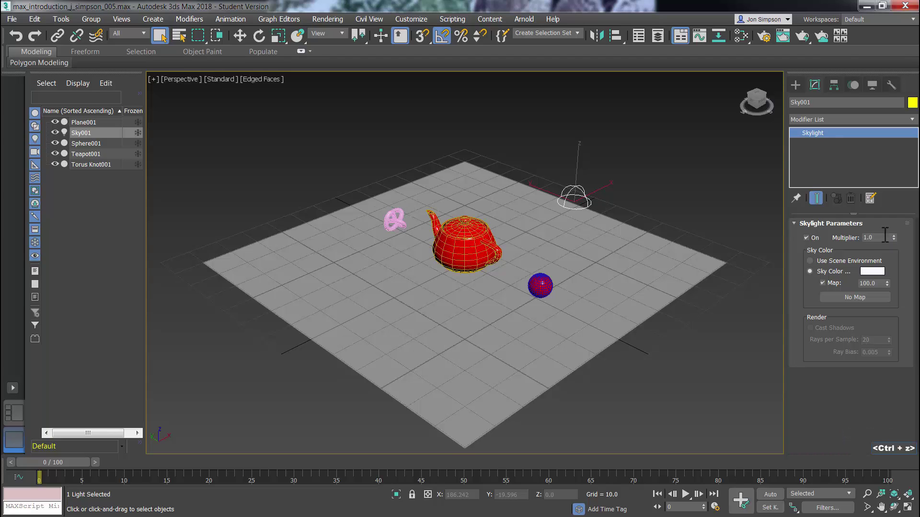
- Make the skylight use the scene environment and set the environment background color to light cyan, about RGB 27, 235, 228
click(810, 261)
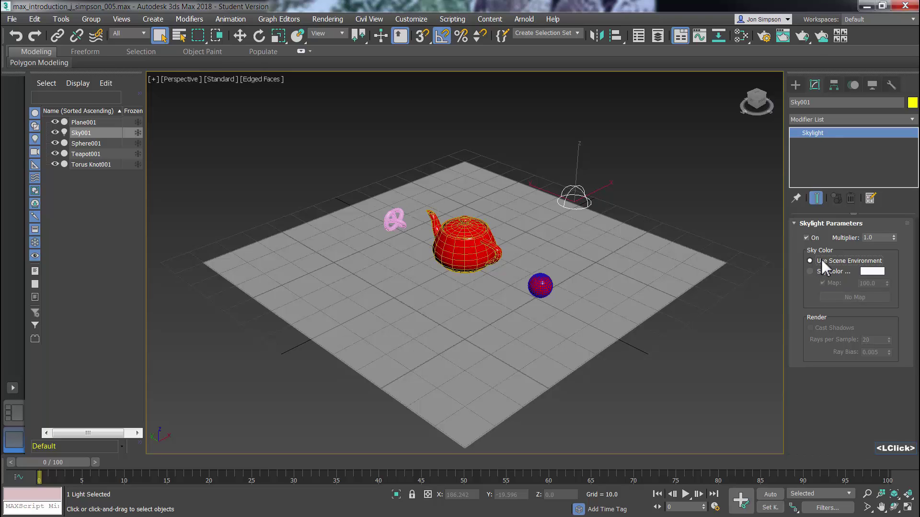
key(8)
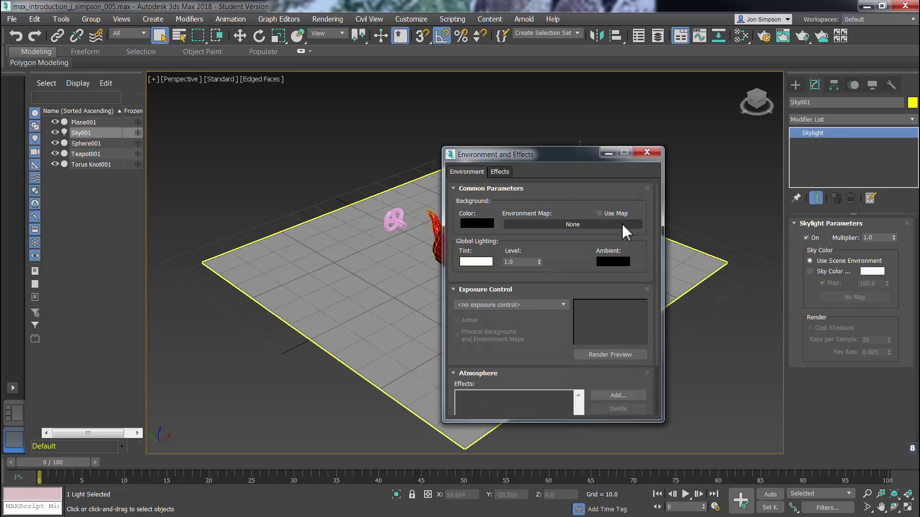
click(481, 221)
click(249, 76)
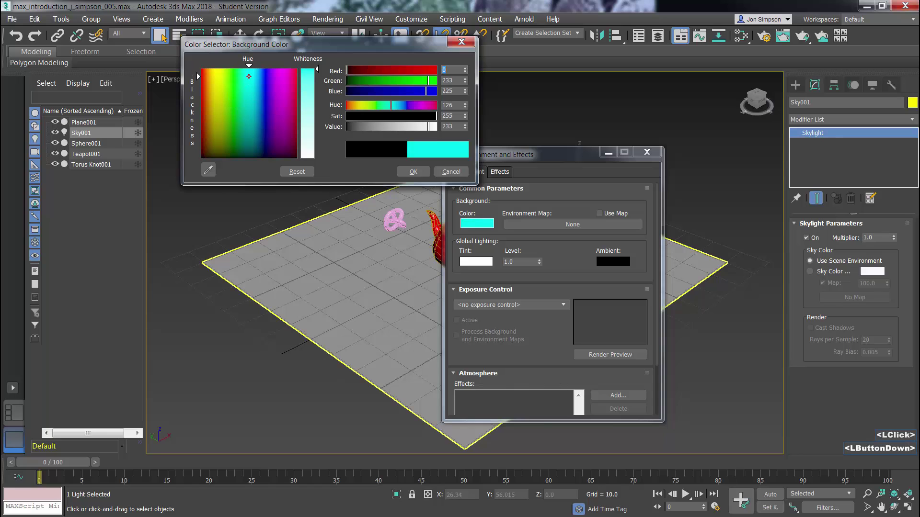
drag(317, 70, 317, 79)
click(413, 172)
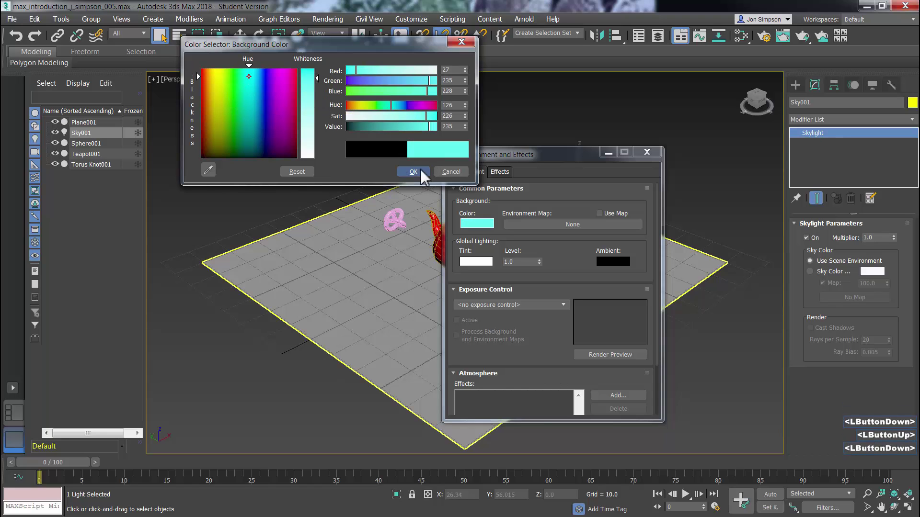
click(645, 152)
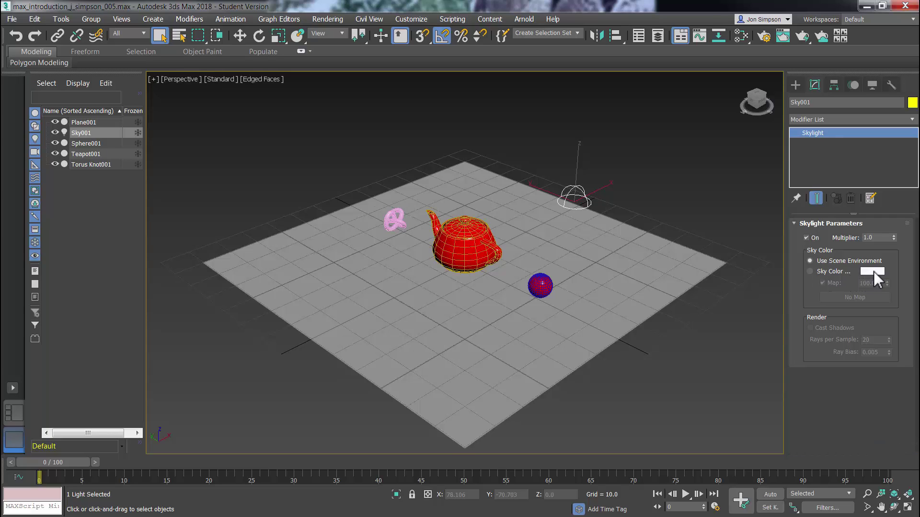
- Create a Target Spot light from outside the plane's near edge, aimed toward the teapot
click(796, 86)
click(826, 154)
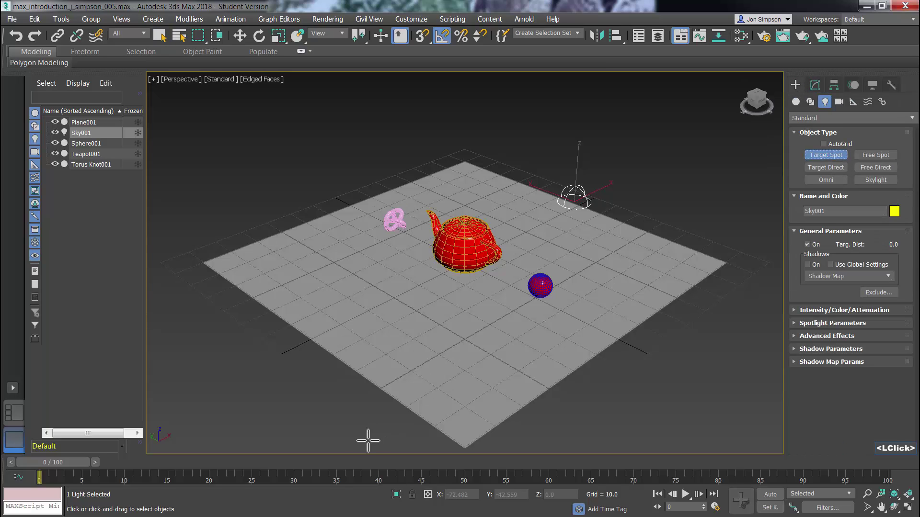
drag(366, 436, 487, 286)
right_click(487, 285)
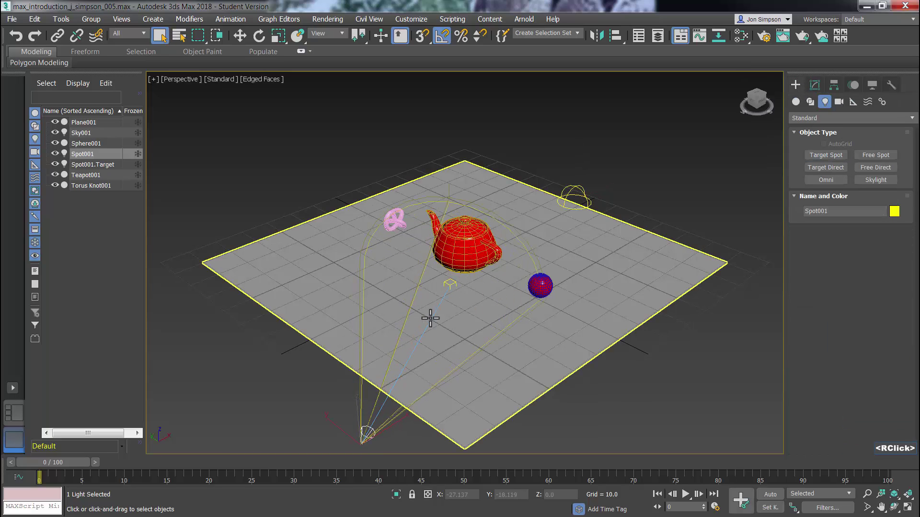
- Raise the spotlight above the plane to a height of about Z 40.3, leaving its target in place
alt+middle_drag(318, 355, 551, 353)
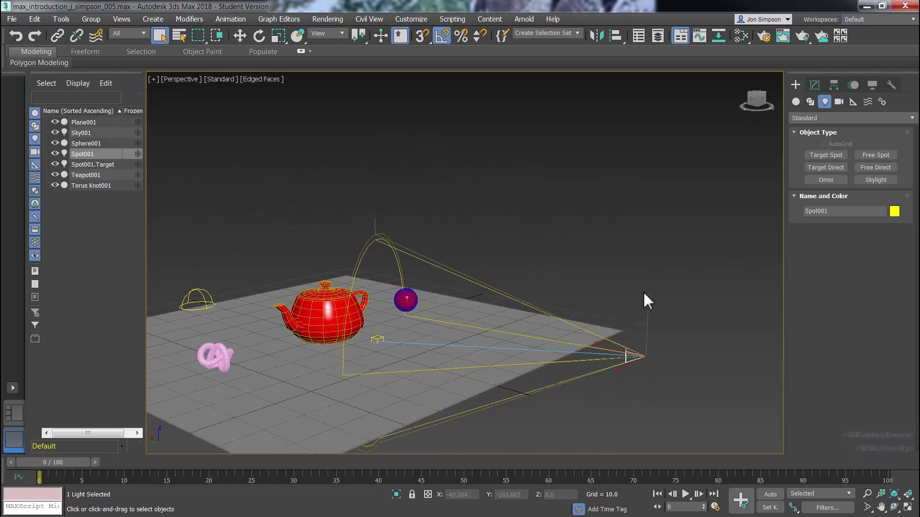
key(w)
click(644, 341)
click(643, 344)
click(673, 320)
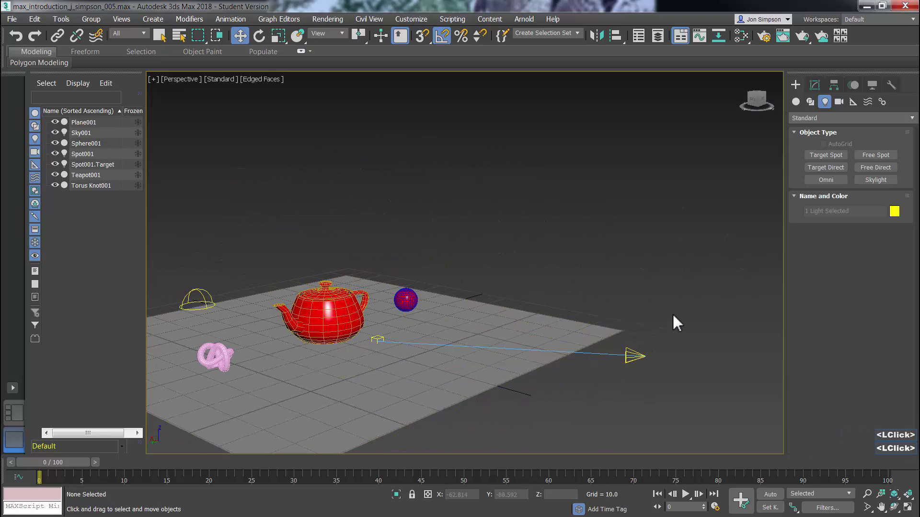
click(632, 354)
drag(646, 319, 641, 166)
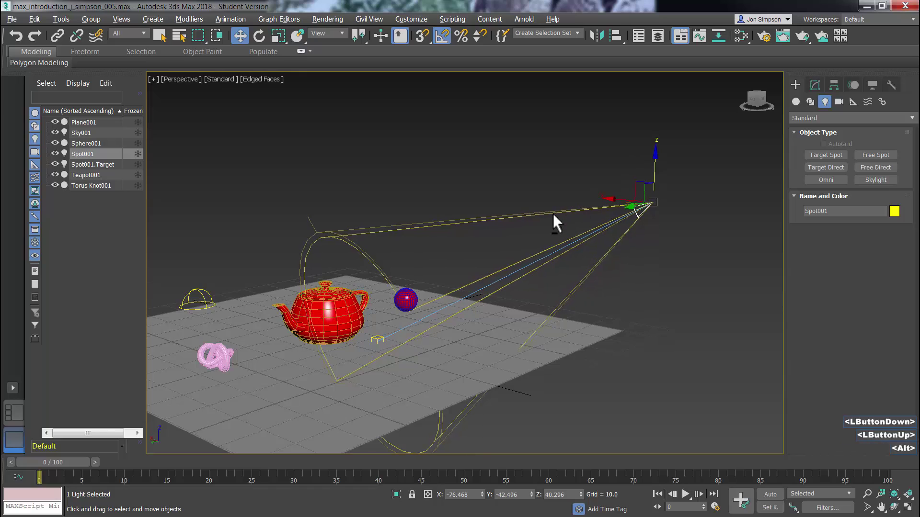
- Move the spotlight's target to the teapot's base, at about X 3.0, Y -1.1
alt+middle_drag(555, 222, 411, 263)
click(422, 266)
drag(419, 264, 384, 228)
scroll(436, 315, down, 2)
alt+middle_drag(436, 314, 432, 263)
scroll(431, 288, up, 3)
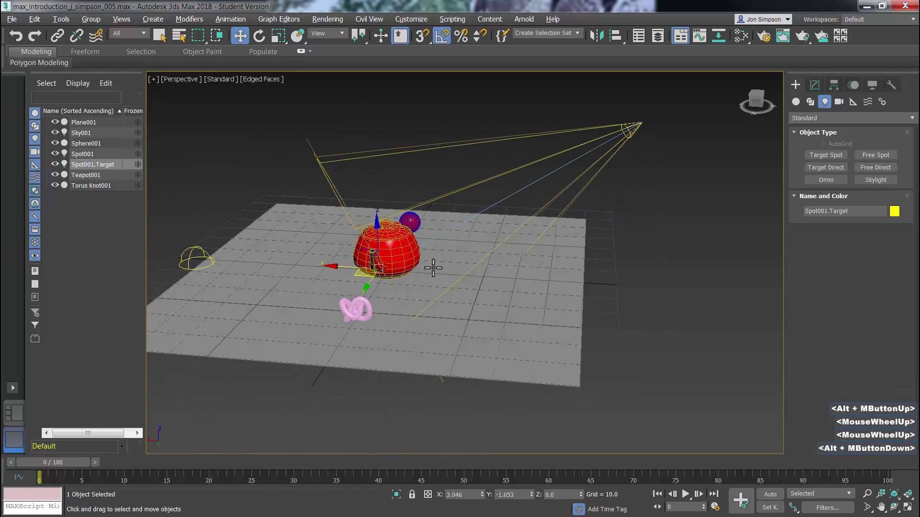
- Move the spotlight farther from the teapot and higher, to about X -99.9 and Z 64.1
scroll(554, 189, down, 2)
click(575, 171)
drag(574, 170, 616, 172)
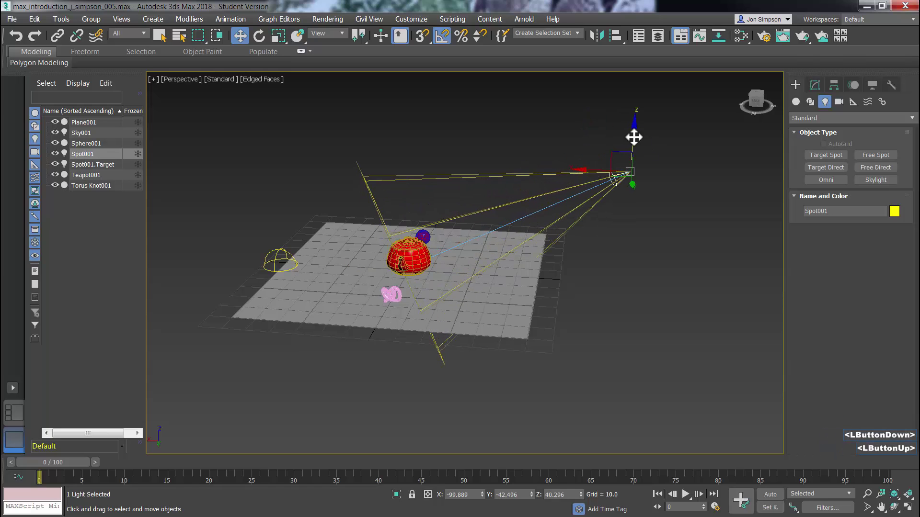
drag(634, 136, 620, 126)
middle_drag(620, 125, 536, 259)
alt+middle_drag(537, 258, 484, 268)
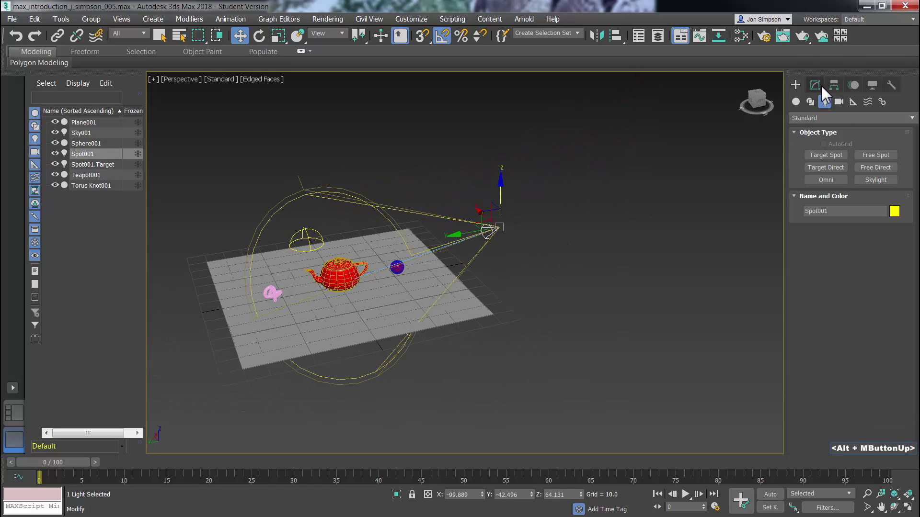
- Turn on shadows for the spotlight, using the Shadow Map type
click(814, 85)
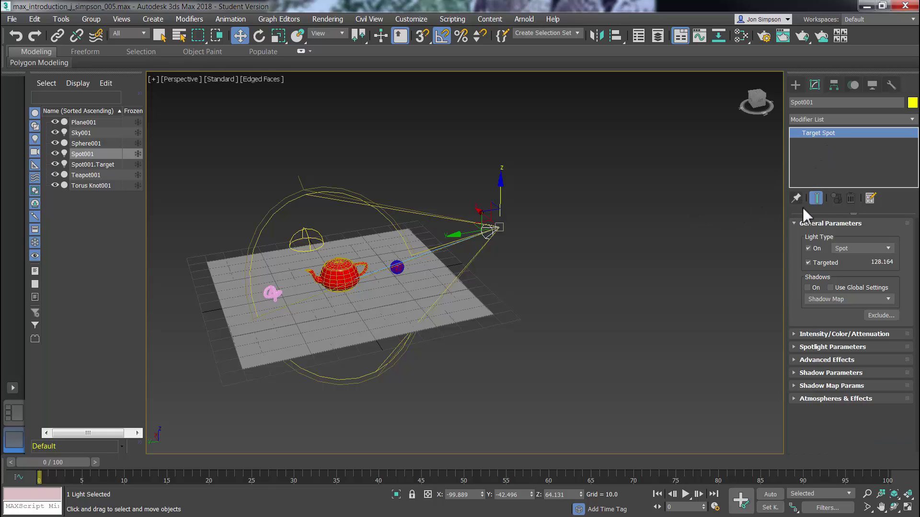
click(807, 288)
click(815, 301)
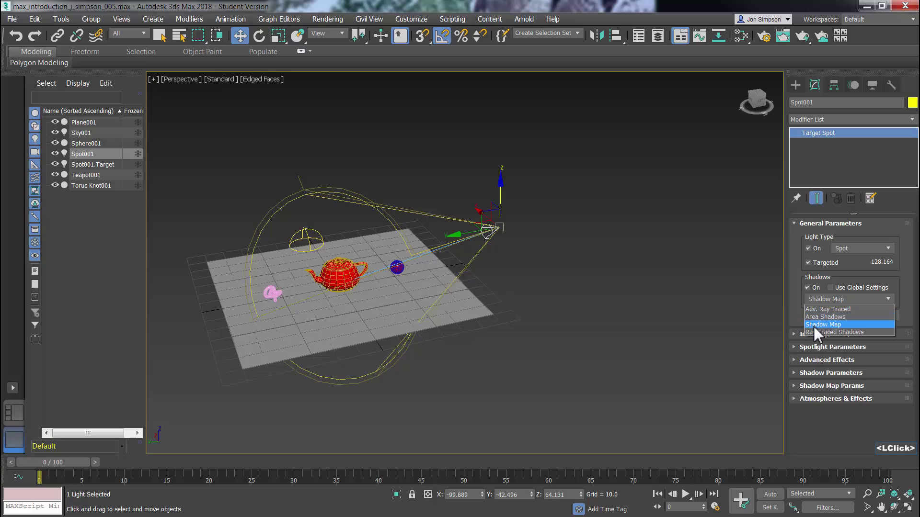
click(814, 325)
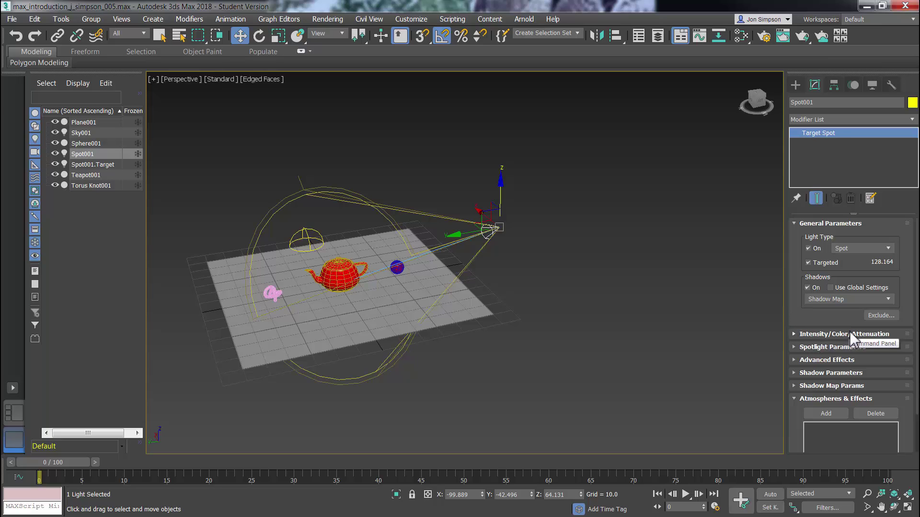
- Change the spotlight's light color to a pale cyan in its intensity and color settings
click(799, 336)
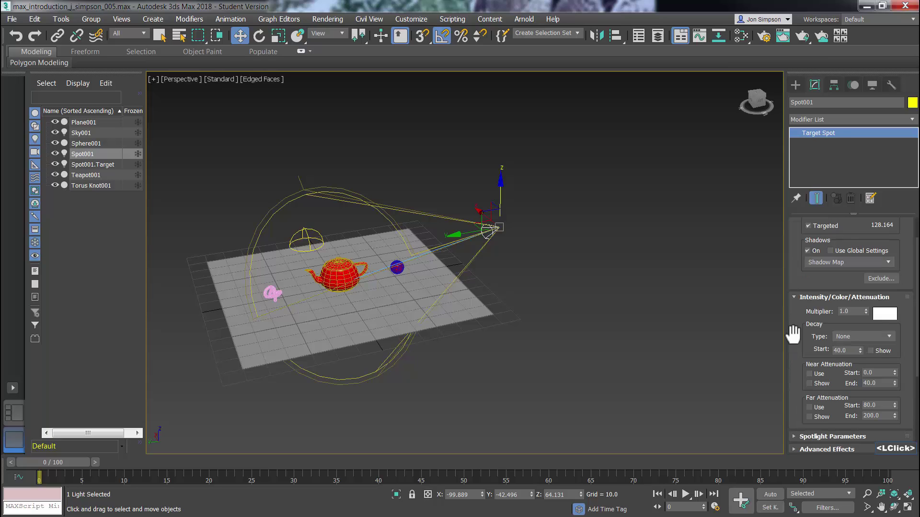
drag(786, 339, 831, 261)
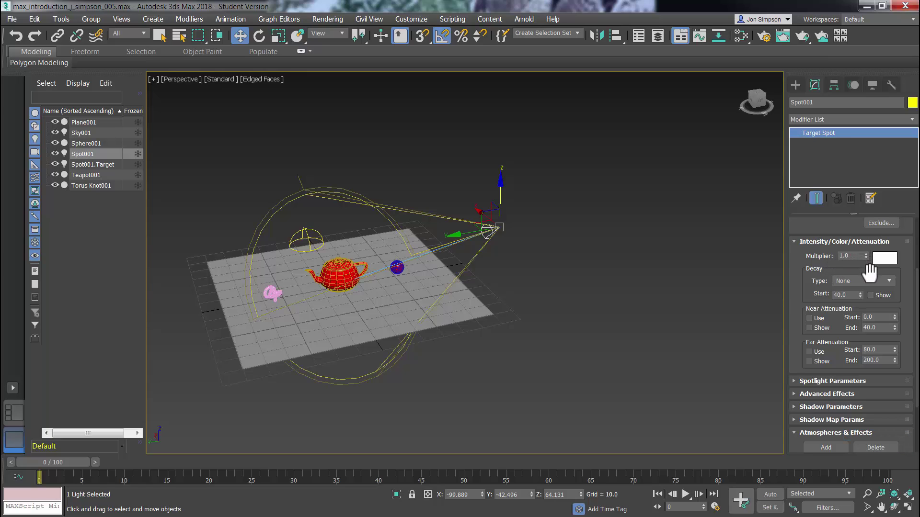
click(884, 262)
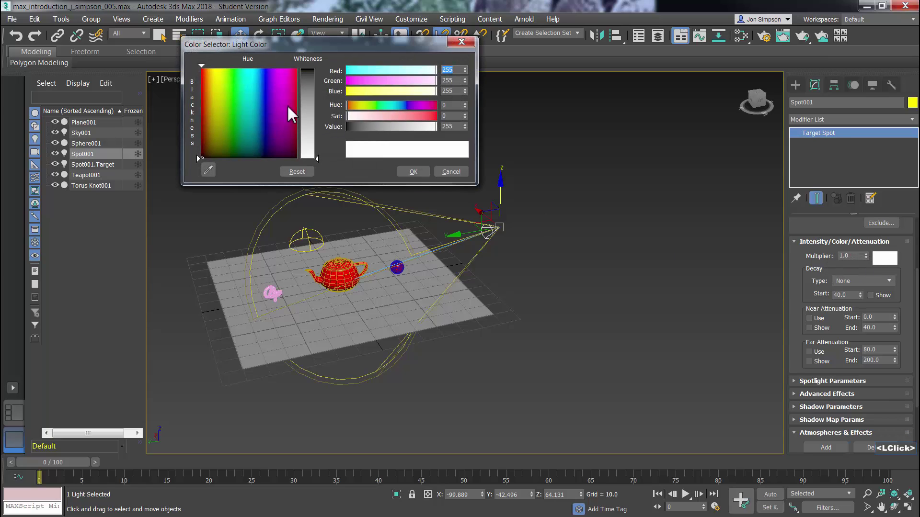
click(249, 82)
drag(320, 137, 318, 133)
click(411, 172)
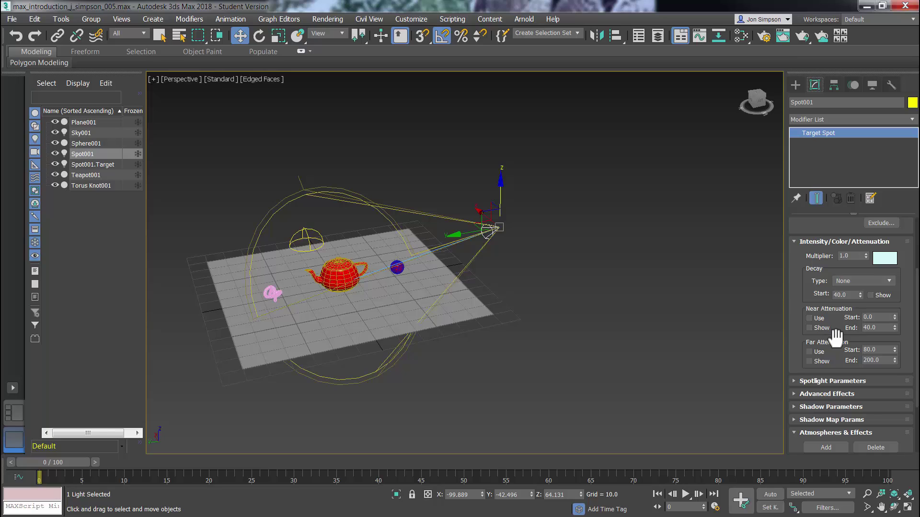
- Set the spotlight cone's hotspot to about 26.8 and its falloff to about 52.9
drag(797, 367, 791, 318)
click(792, 315)
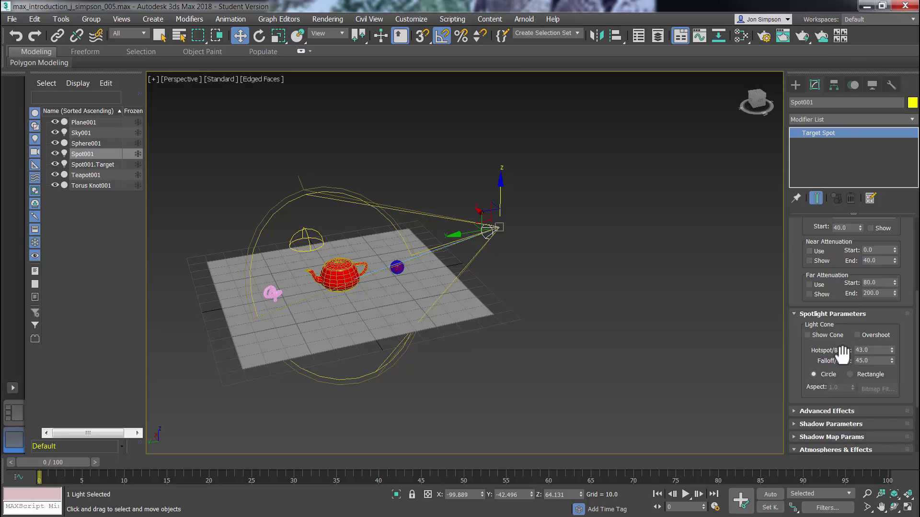
click(893, 349)
drag(892, 352, 856, 426)
mouse_move(892, 361)
mouse_down()
mouse_move(891, 382)
mouse_move(885, 336)
mouse_move(888, 363)
mouse_move(888, 352)
mouse_up()
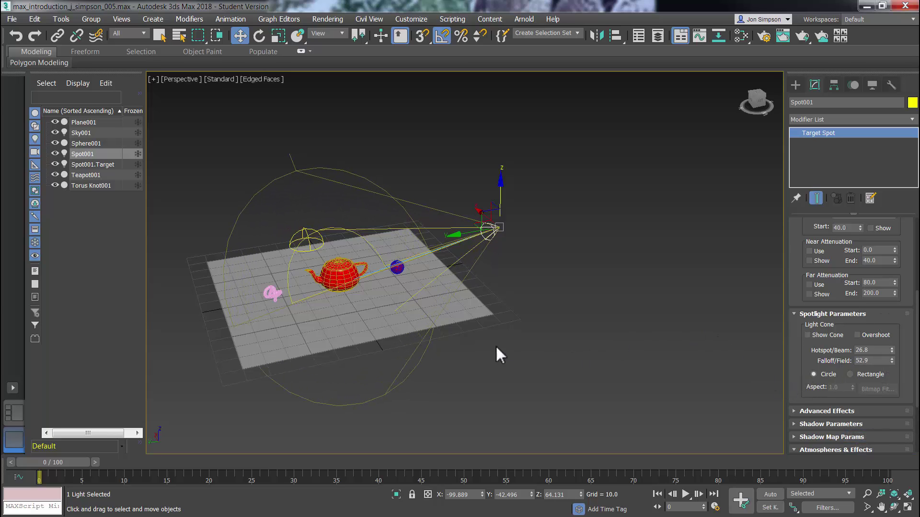
- Narrow the spotlight's hotspot around the teapot to about 17.9
middle_drag(370, 287, 522, 252)
scroll(455, 323, up, 3)
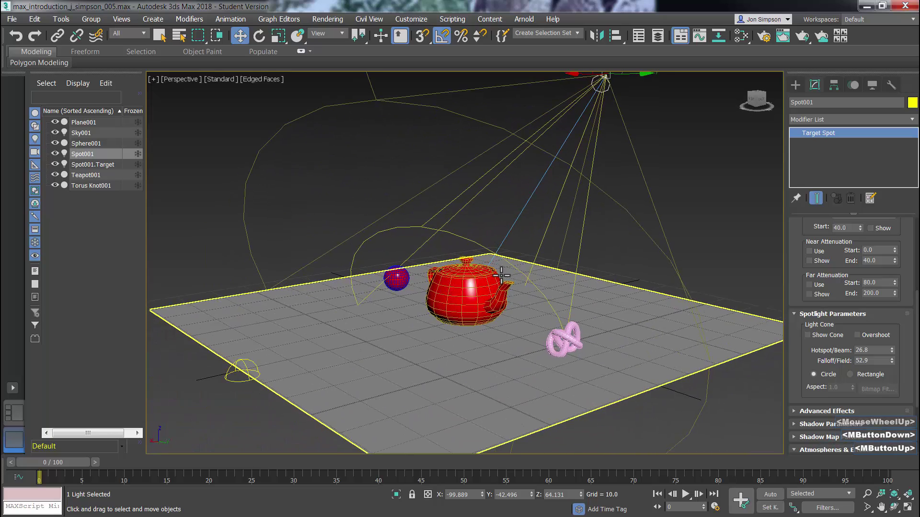
drag(891, 352, 891, 370)
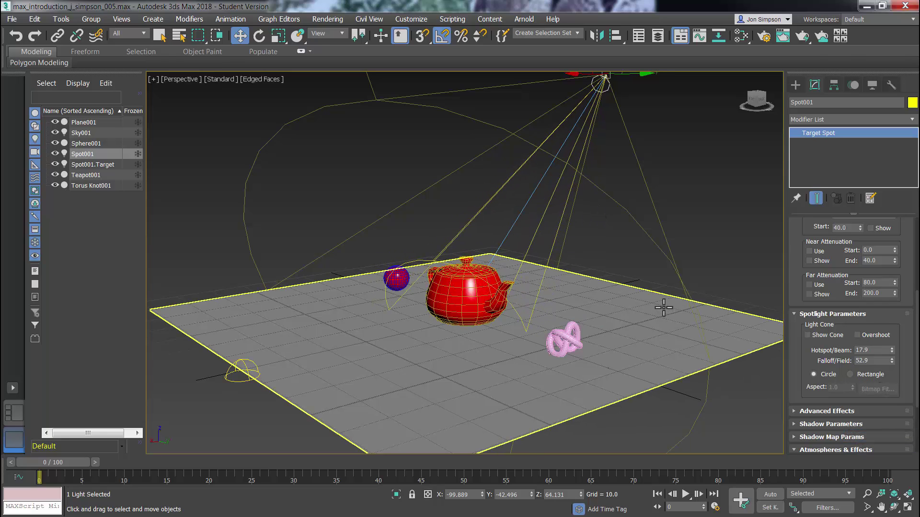
scroll(666, 310, down, 2)
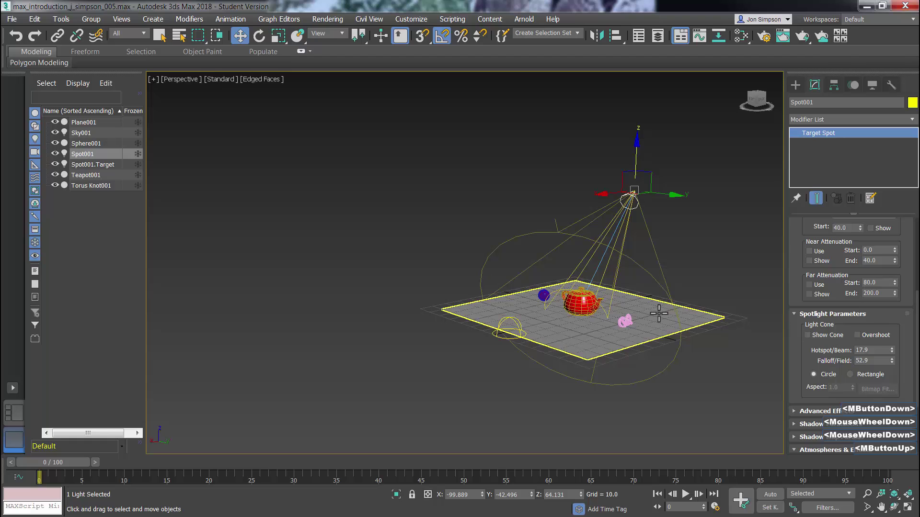
- Set the perspective viewport's lighting to Illuminate with Scene Lights instead of the default lights
alt+middle_drag(674, 319, 676, 219)
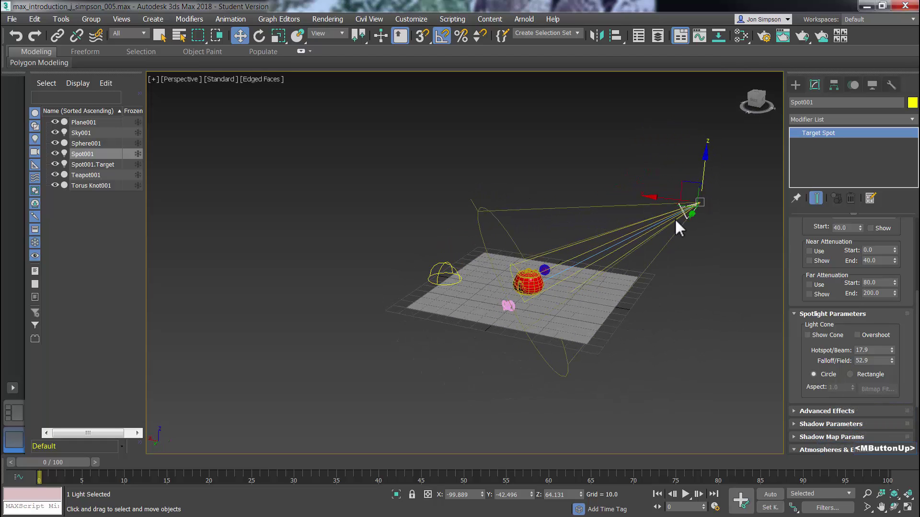
click(743, 78)
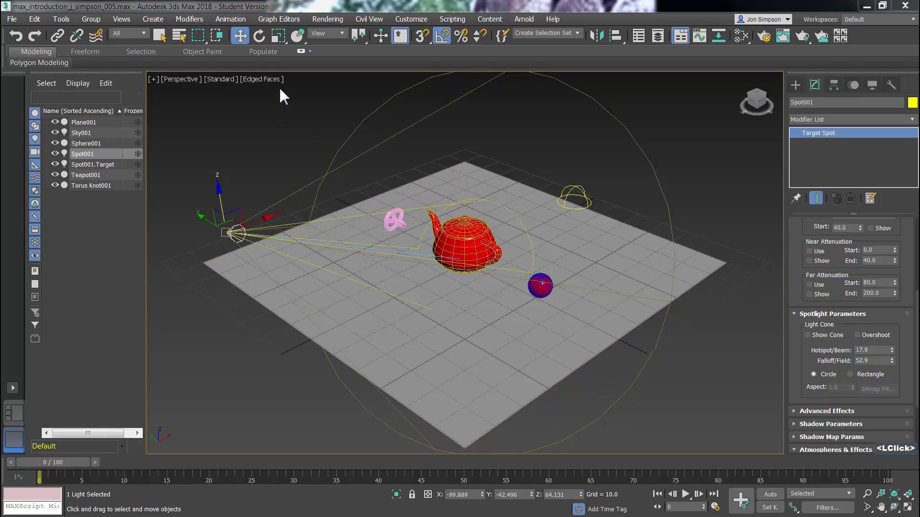
click(266, 81)
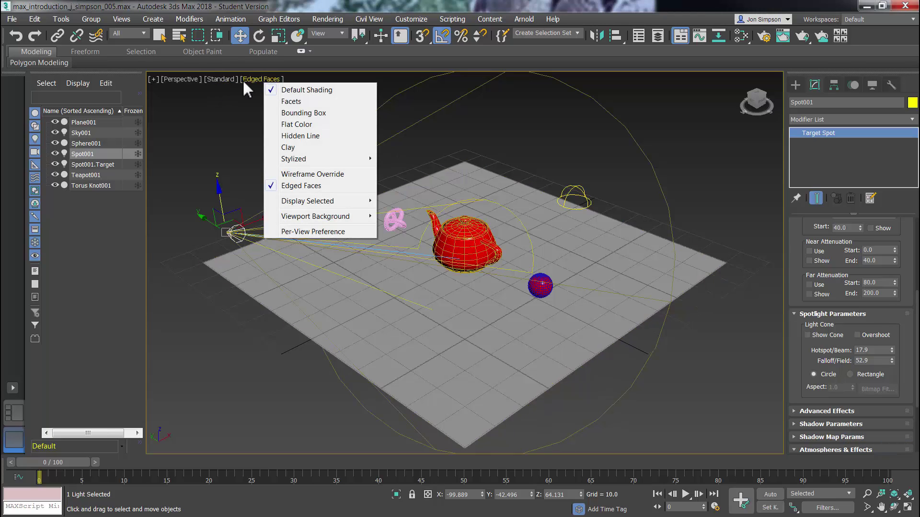
click(228, 81)
mouse_move(265, 141)
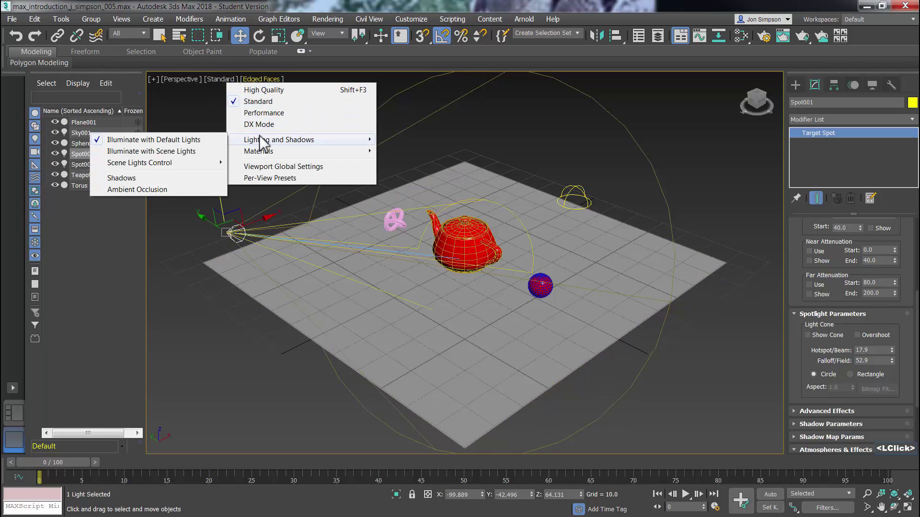
click(175, 151)
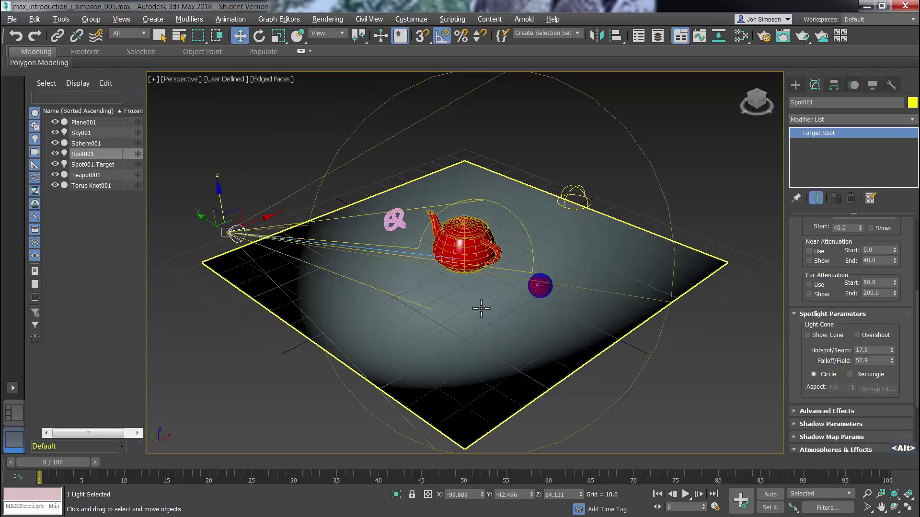
- Enable the Shadows display in the perspective viewport's lighting and shadows settings to preview the spotlight's cast shadows
alt+middle_drag(480, 308, 405, 286)
scroll(404, 283, down, 5)
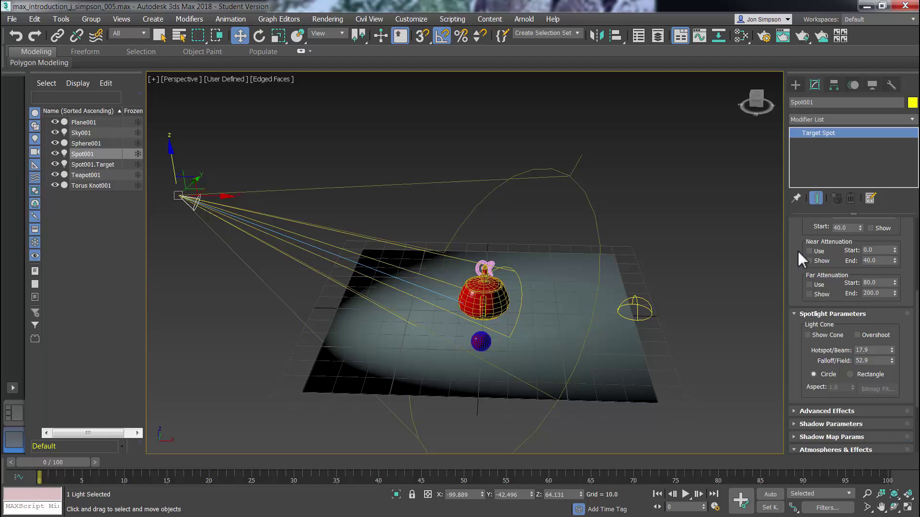
scroll(798, 251, up, 5)
scroll(814, 267, up, 3)
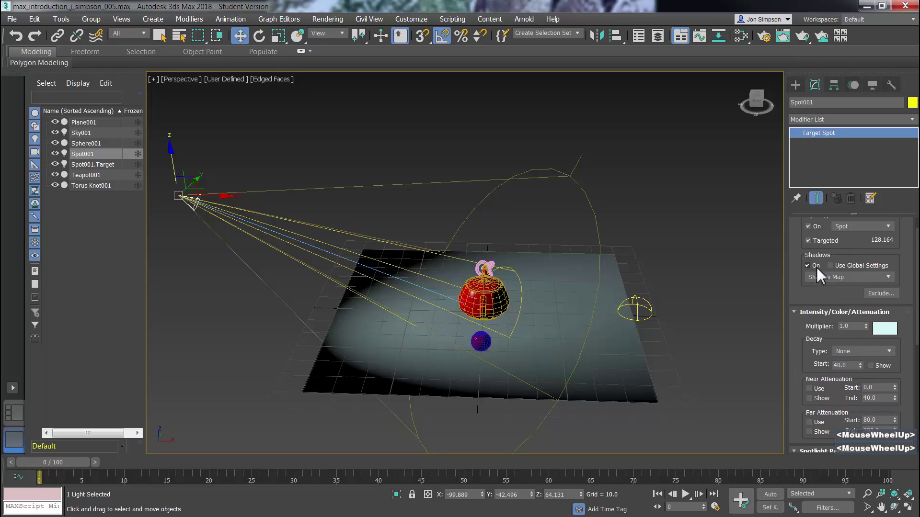
click(231, 80)
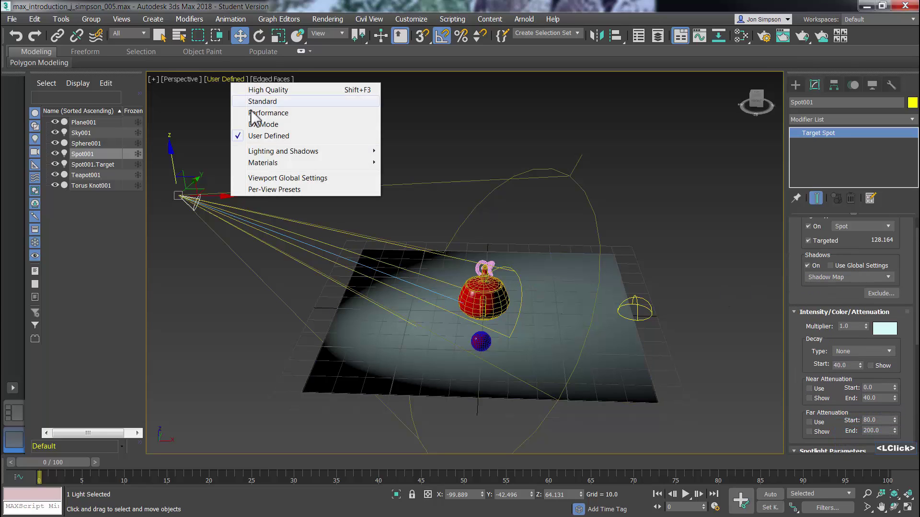
mouse_move(297, 149)
click(135, 189)
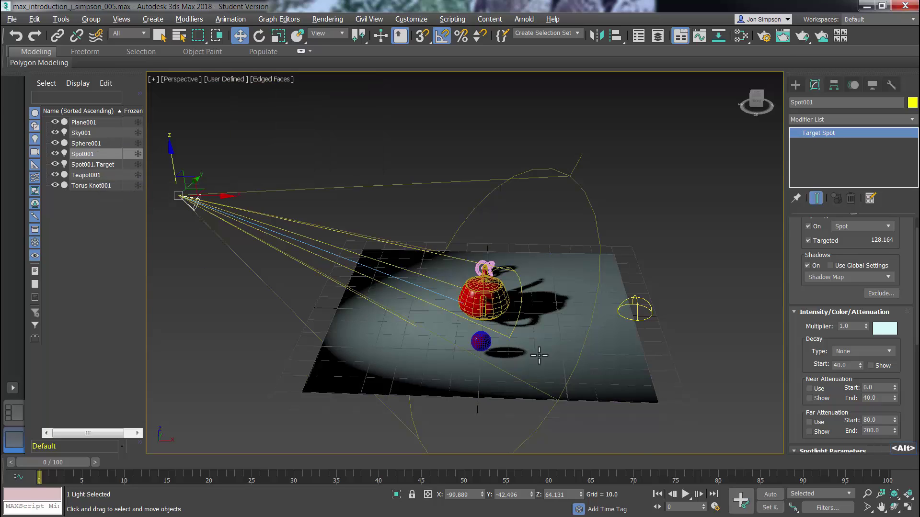
alt+middle_drag(538, 353, 554, 308)
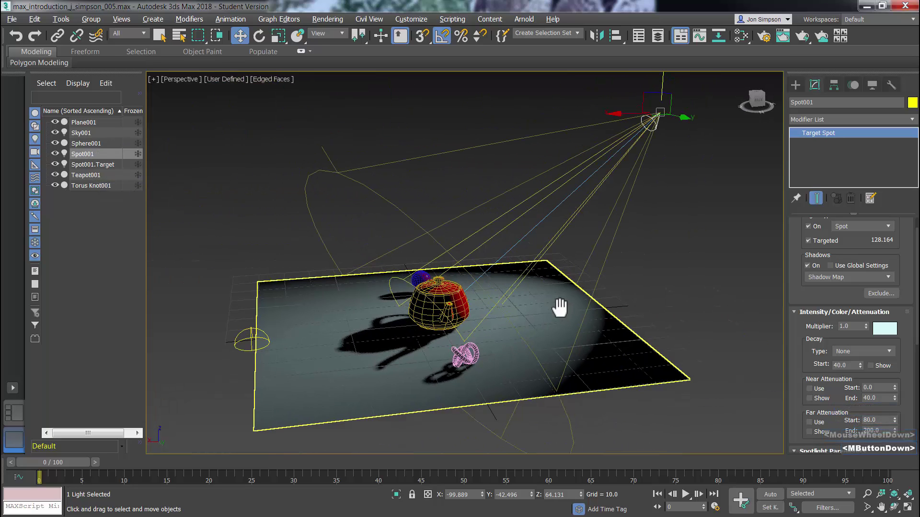